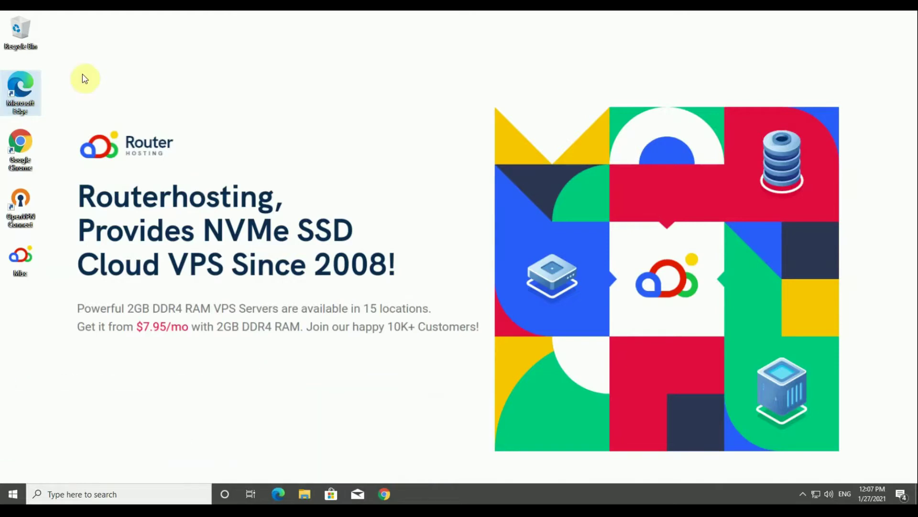
- Launch Edge, go to routerhosting.com and open the Windows VPS plans page
double_click(27, 94)
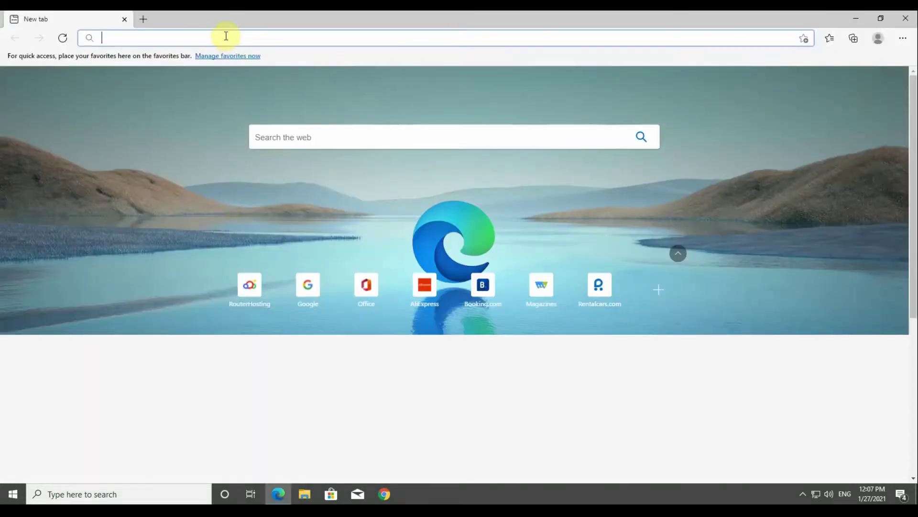
text(routerhosting.com/#)
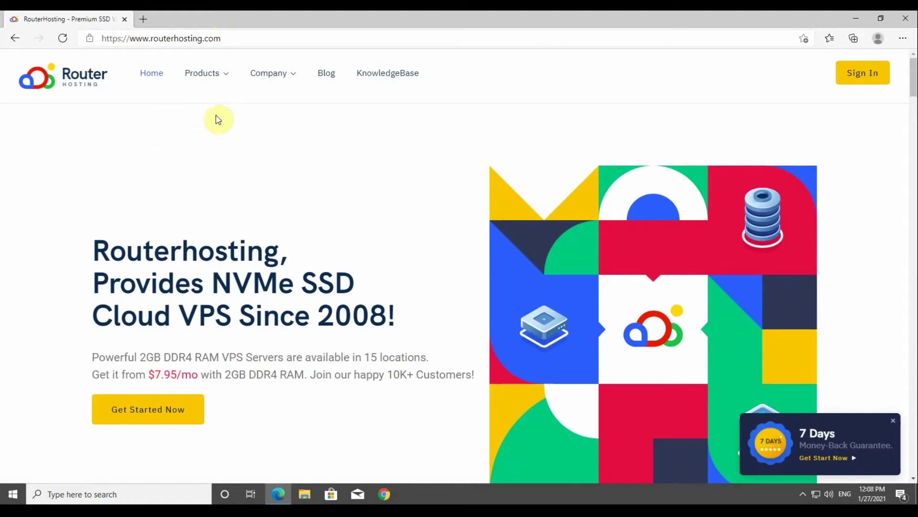
click(230, 78)
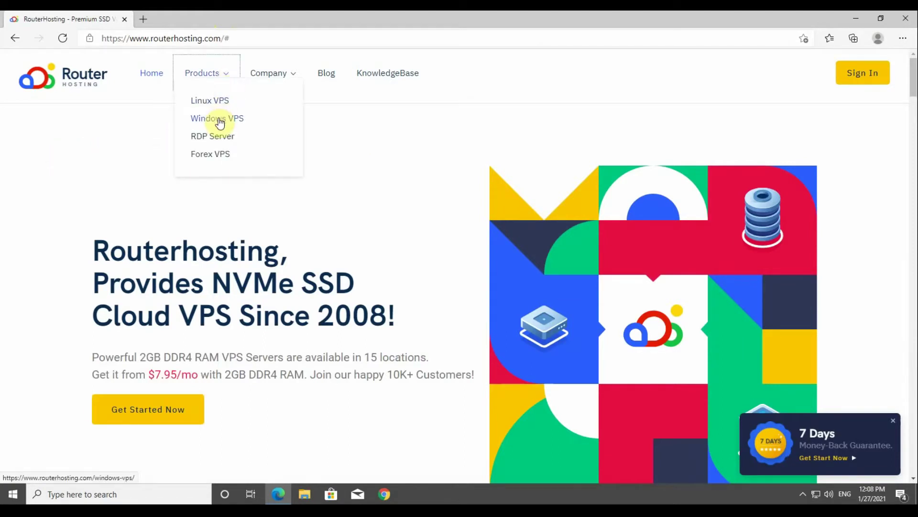
click(220, 120)
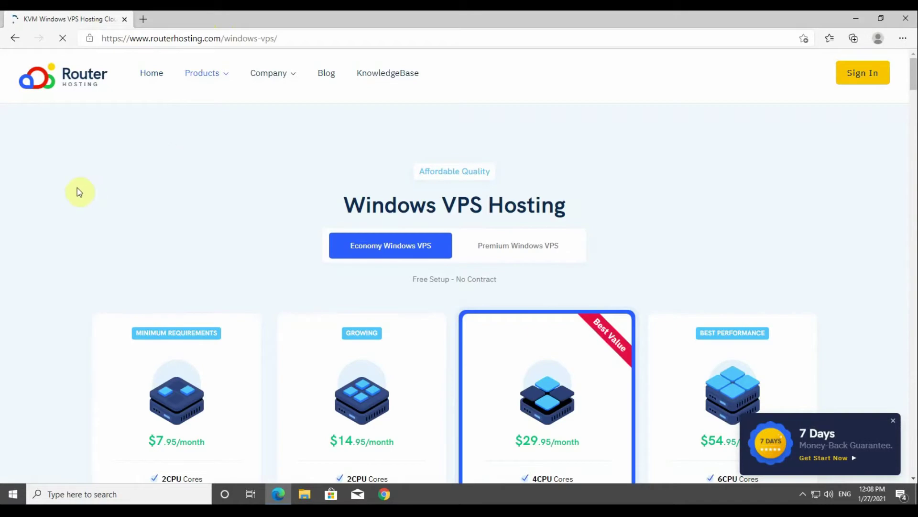
- Look over the economy plans, then view the premium Windows VPS plans
scroll(79, 192, down, 4)
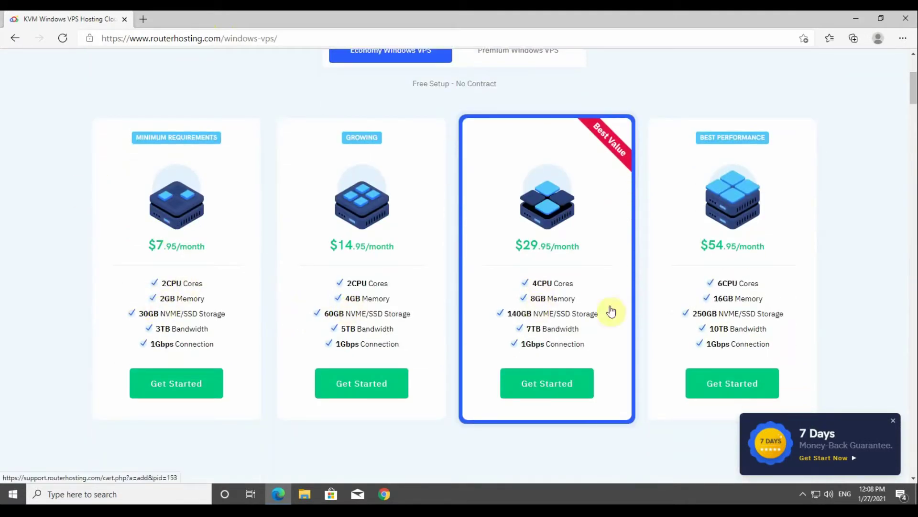
scroll(632, 110, up, 1)
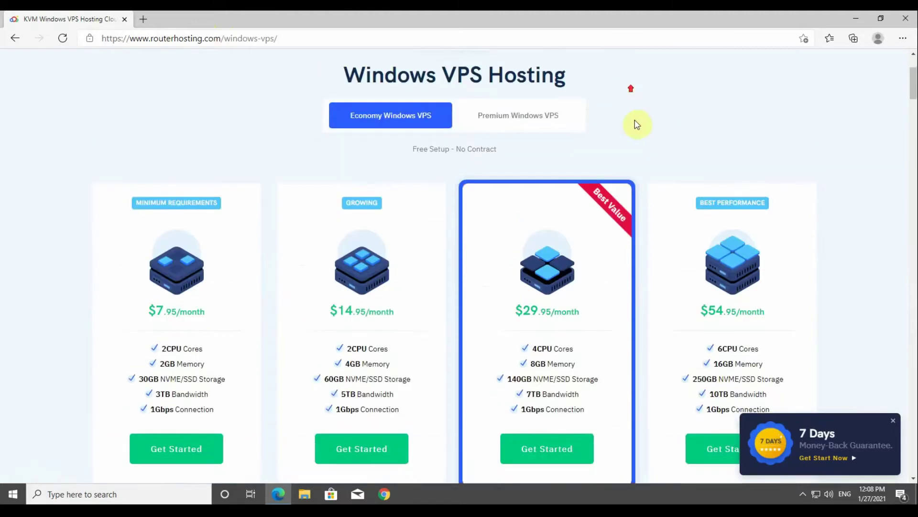
click(507, 124)
scroll(631, 136, down, 1)
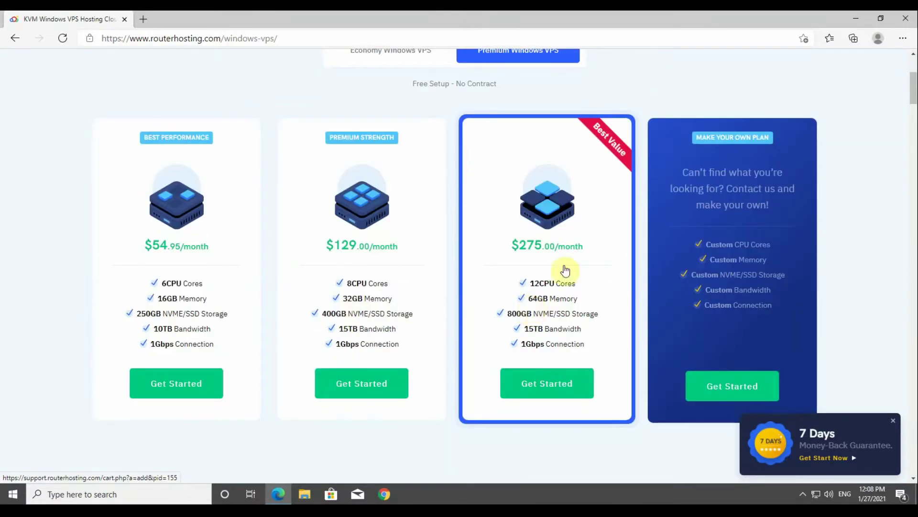
scroll(651, 99, up, 2)
- Return to the economy plans and order the $7.95/month 2GB plan
click(390, 117)
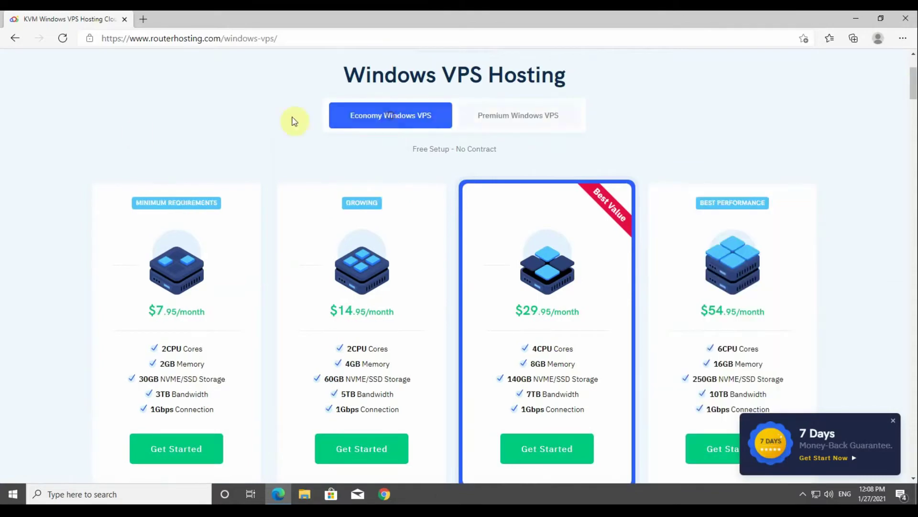
scroll(94, 164, down, 1)
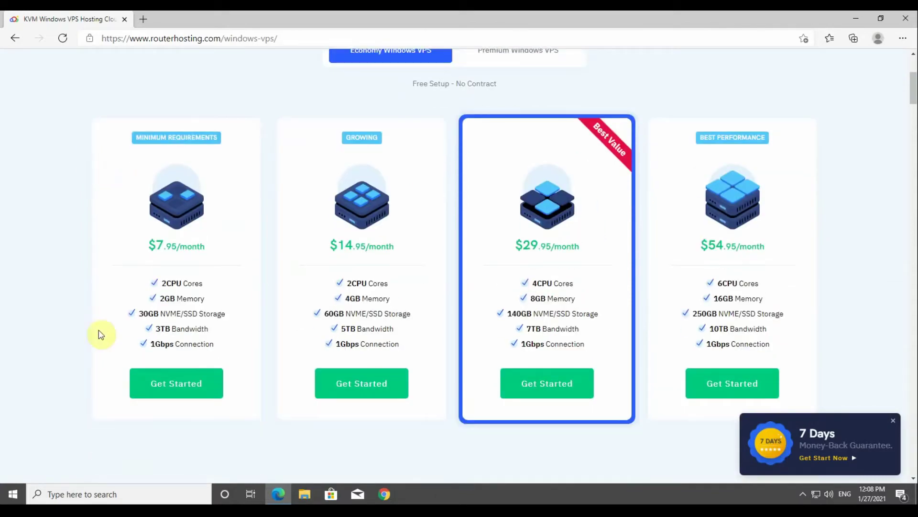
click(187, 389)
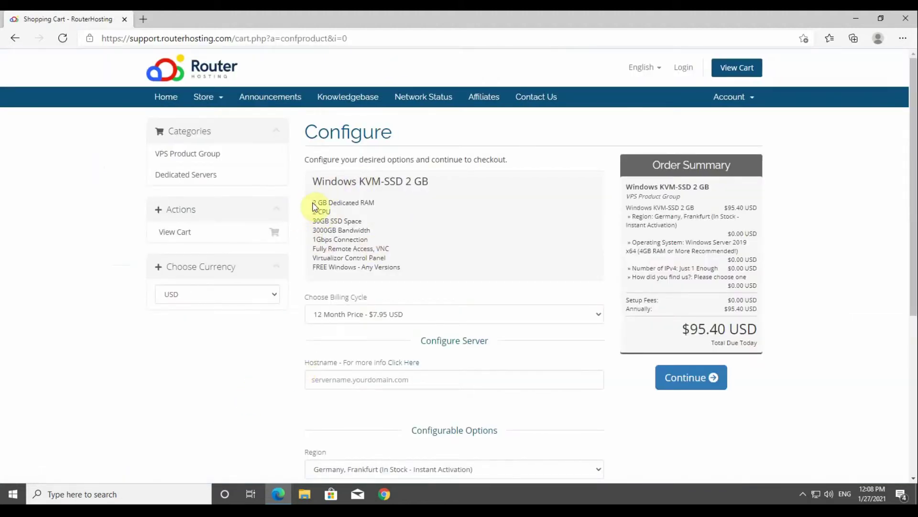
- Review the plan features and keep 12 Month billing at $7.95 with USD currency
drag(314, 207, 448, 271)
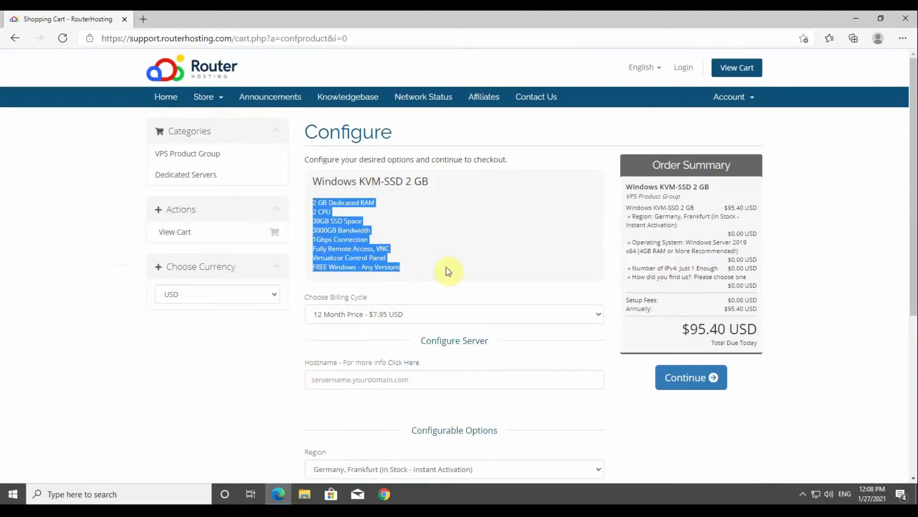
click(447, 270)
scroll(452, 259, down, 2)
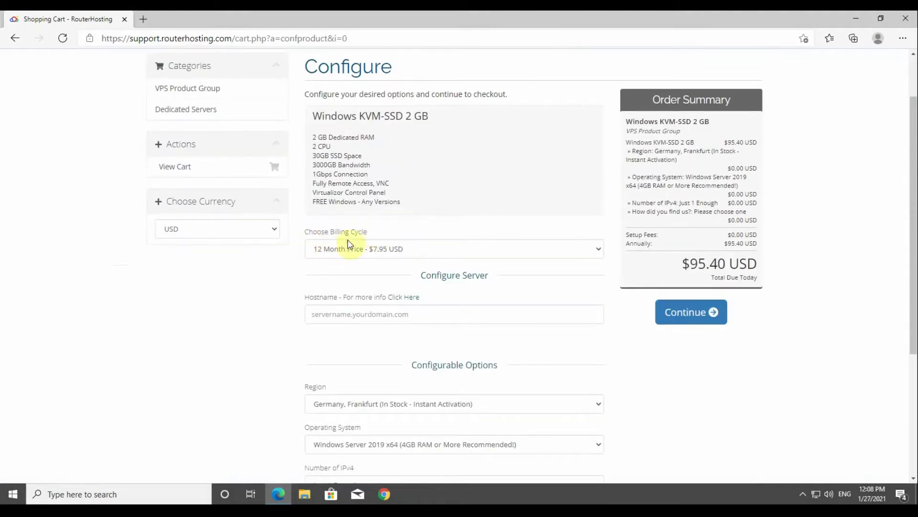
click(597, 248)
click(597, 250)
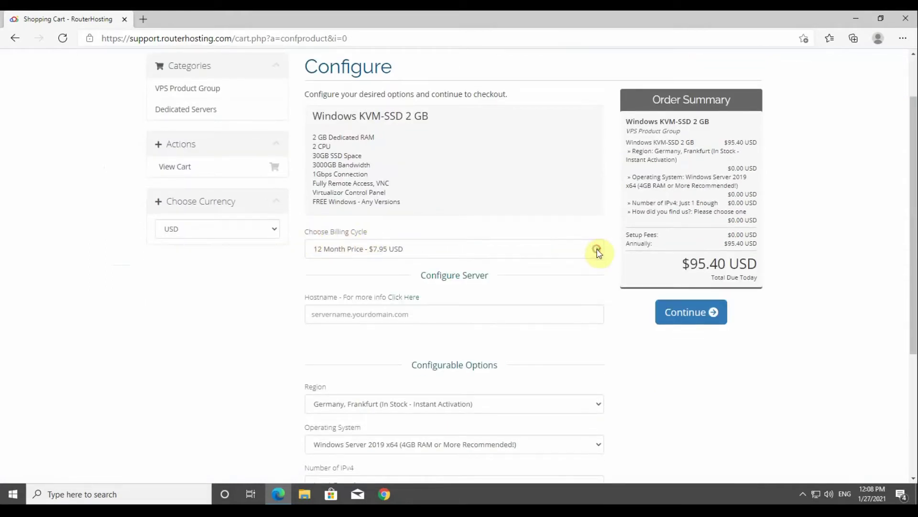
click(271, 229)
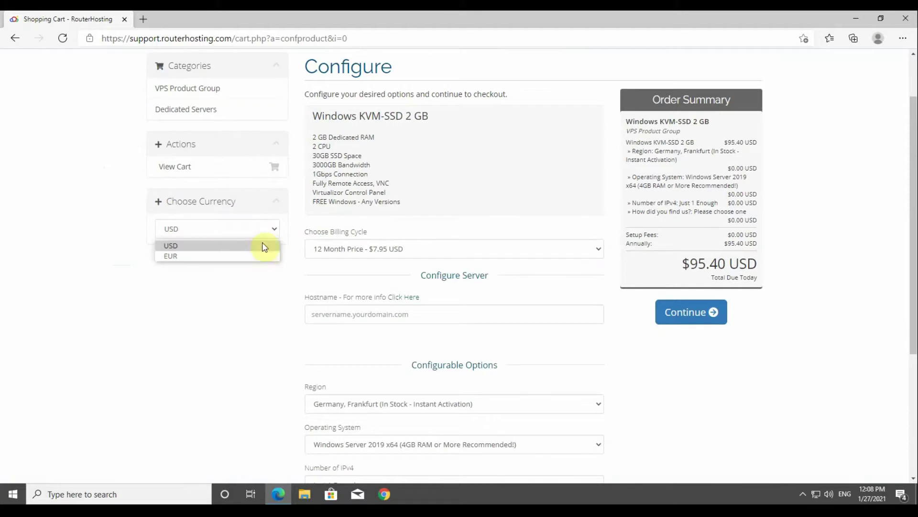
click(506, 226)
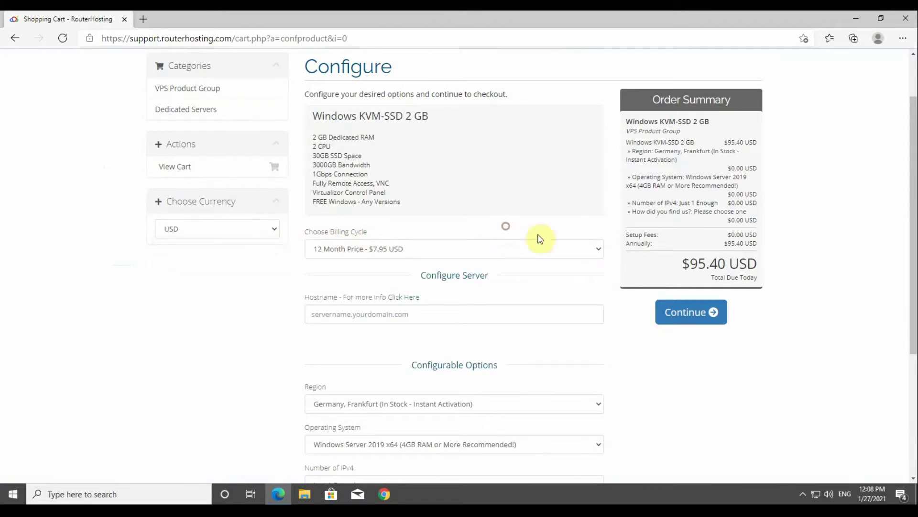
click(593, 249)
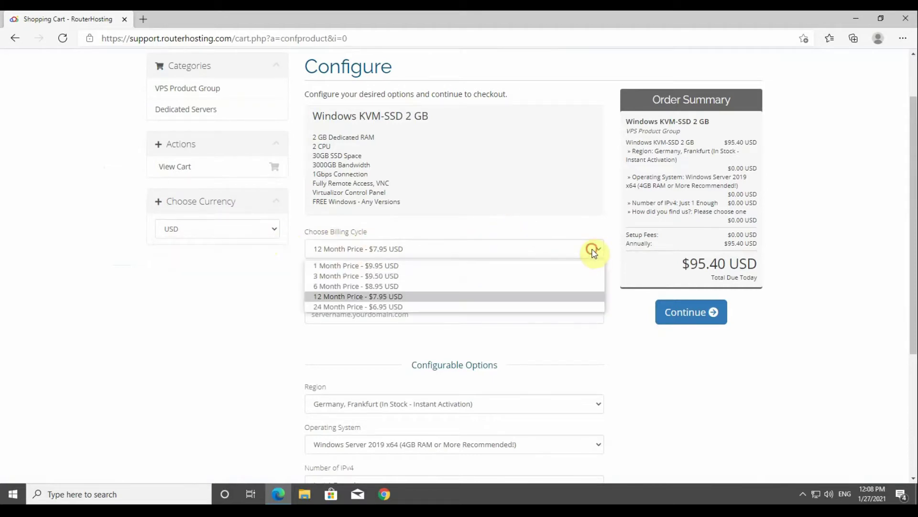
click(378, 296)
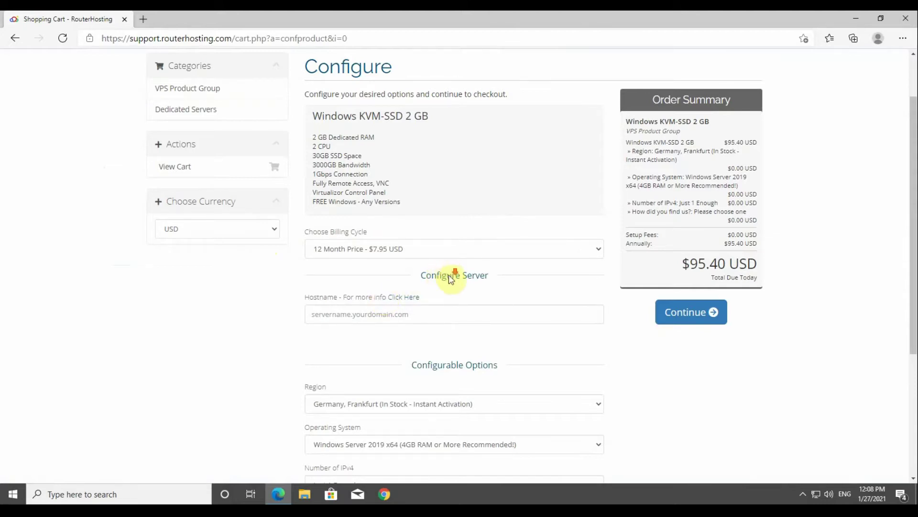
scroll(450, 275, down, 1)
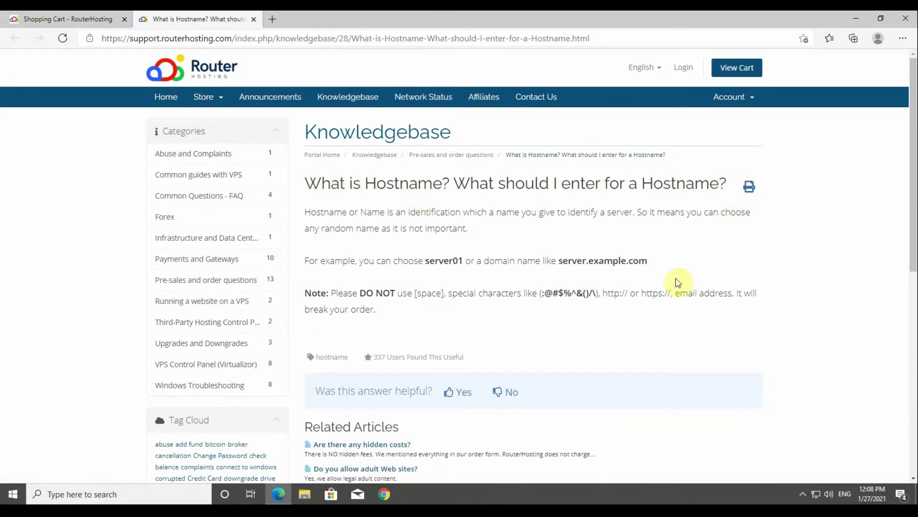
- Close the hostname help tab and enter myserver.com as the server hostname
click(254, 19)
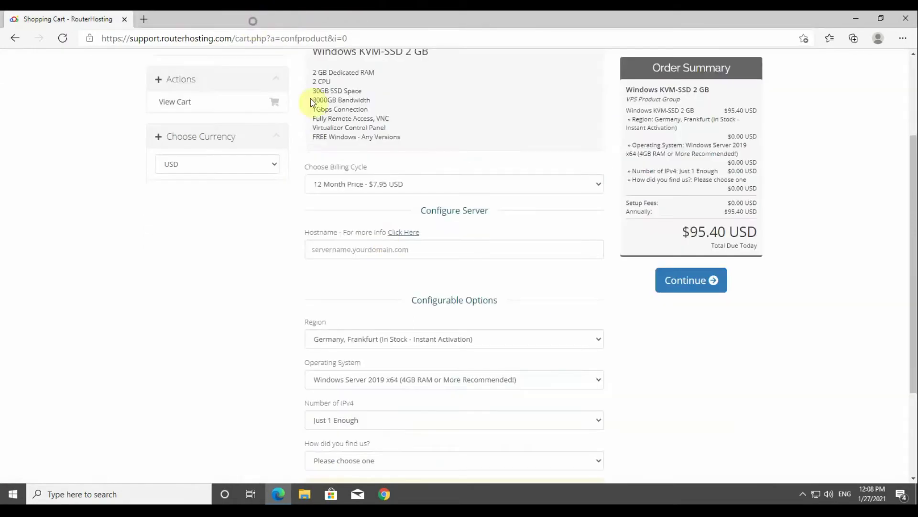
click(346, 249)
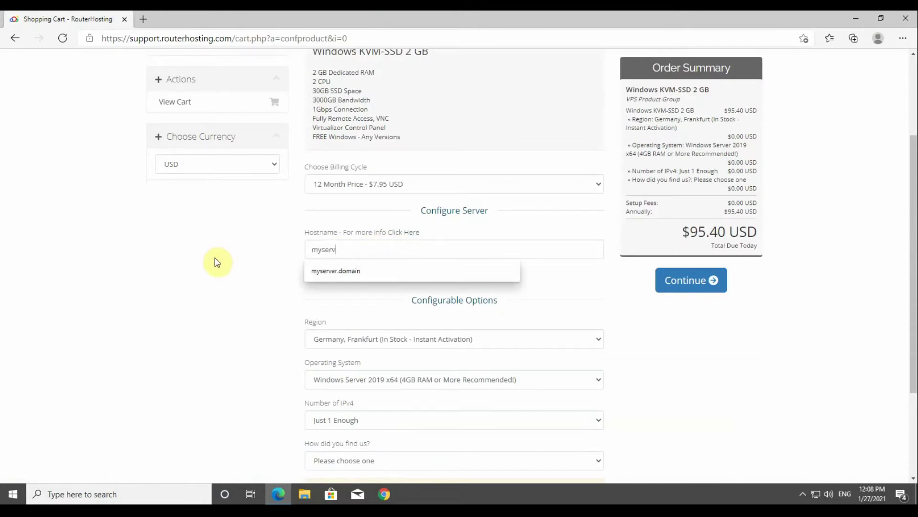
text(myserver.com)
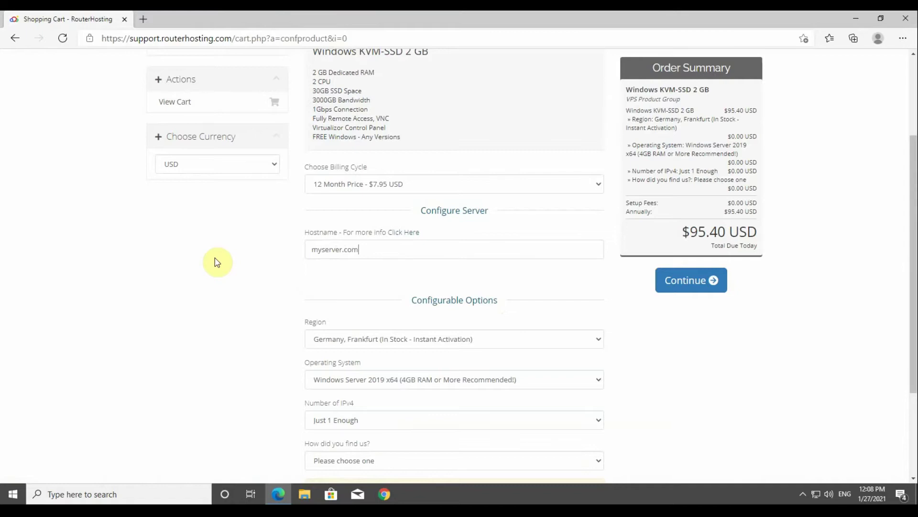
scroll(216, 262, down, 1)
- Keep Germany, Frankfurt as the region and choose Windows Server 2016 x64
scroll(217, 262, up, 1)
scroll(216, 262, down, 1)
click(599, 276)
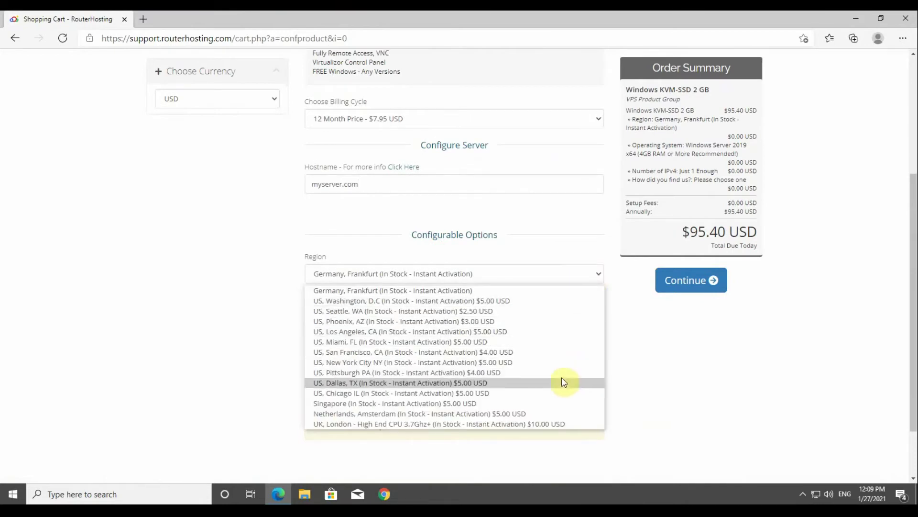
click(479, 291)
scroll(517, 290, down, 1)
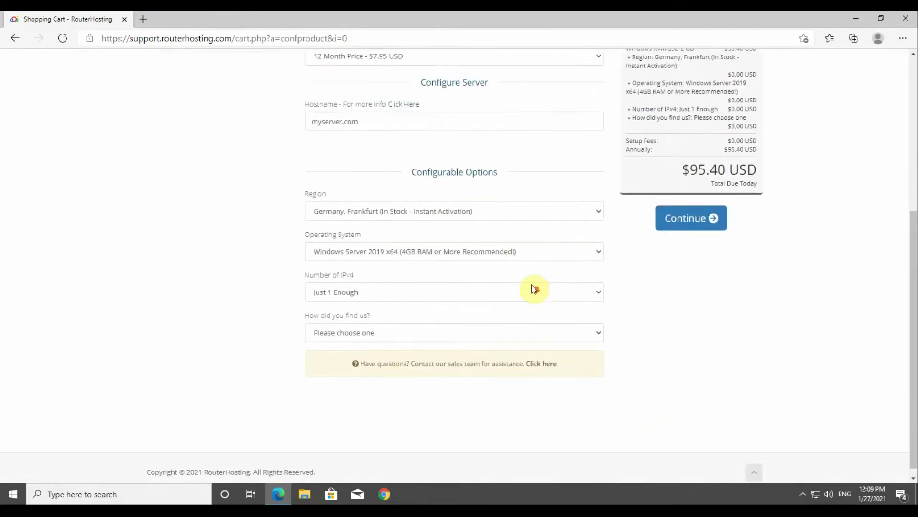
click(597, 250)
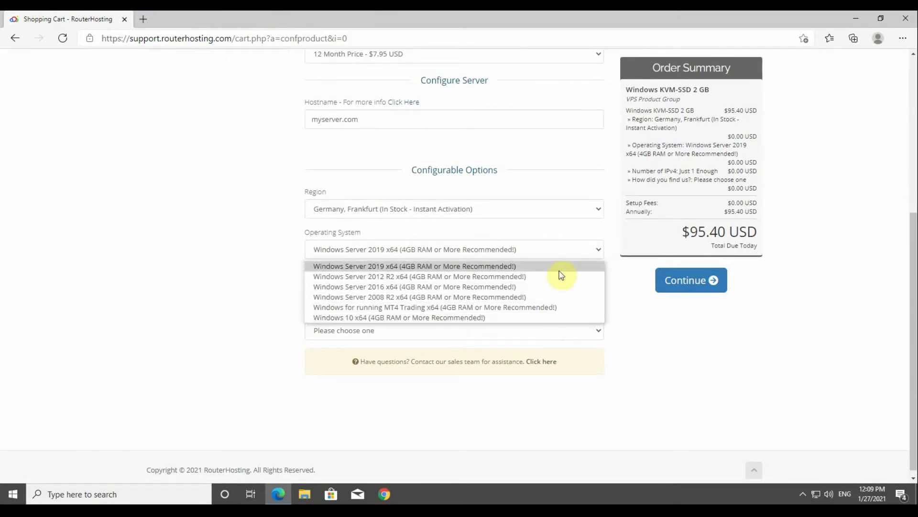
click(541, 287)
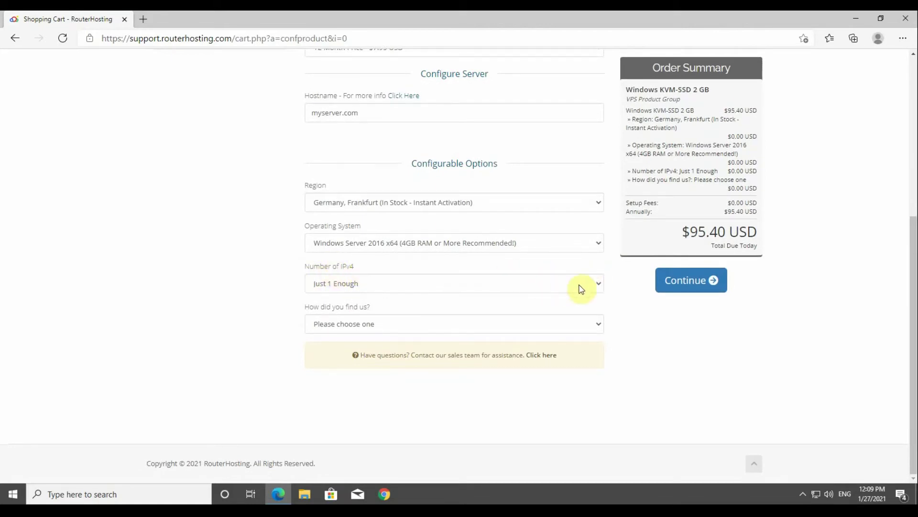
- Add one extra IPv4 address for $4.00, answer Google as referral, and add to cart
click(596, 286)
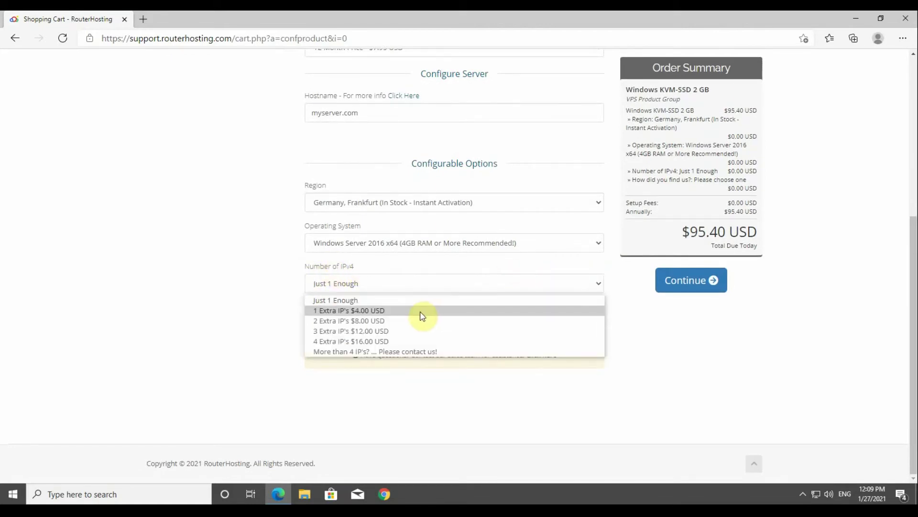
click(413, 315)
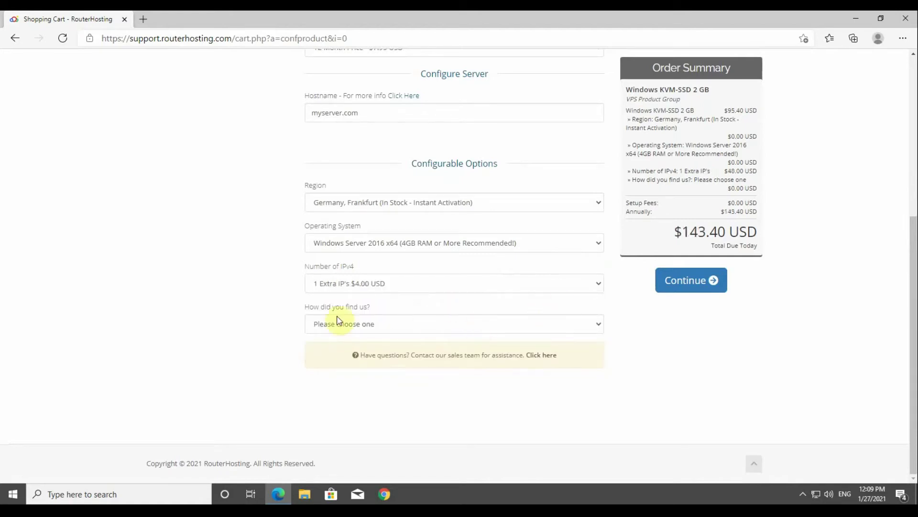
click(595, 327)
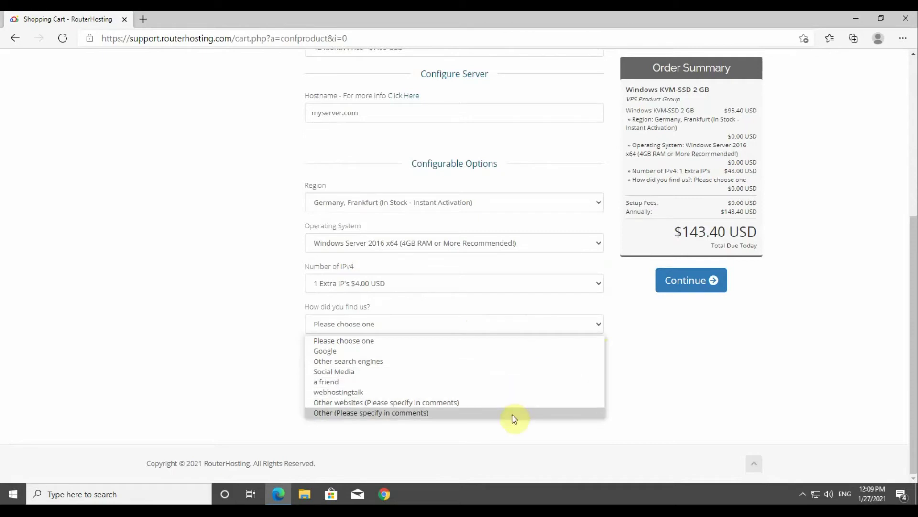
click(327, 351)
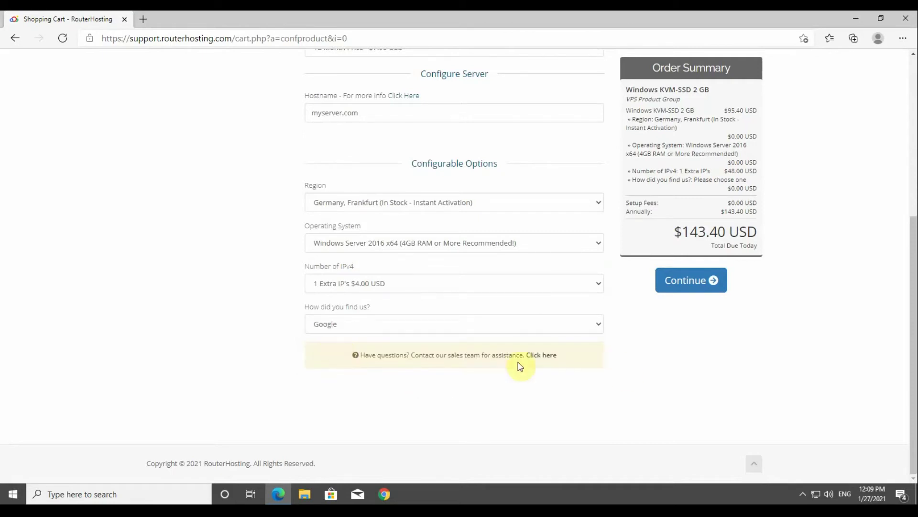
scroll(813, 354, up, 1)
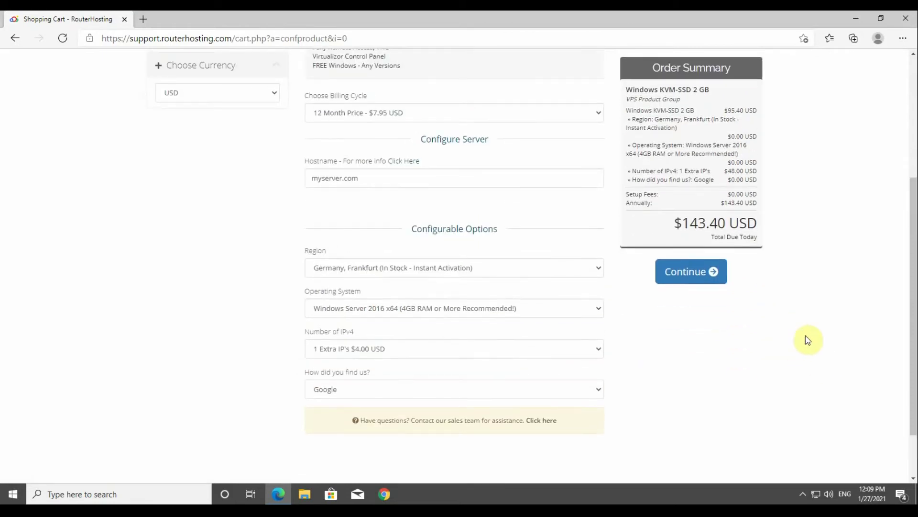
click(710, 272)
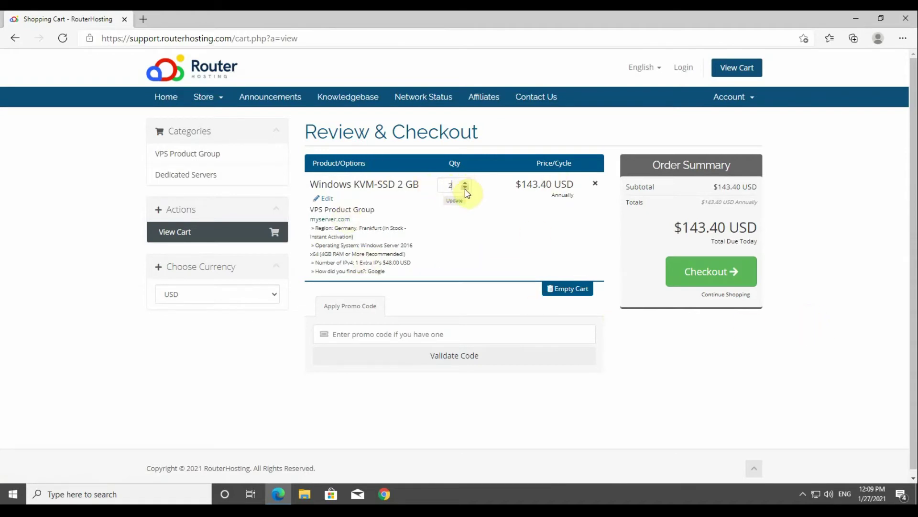
- Lower the server quantity from 2 back to 1 and proceed to checkout
click(465, 189)
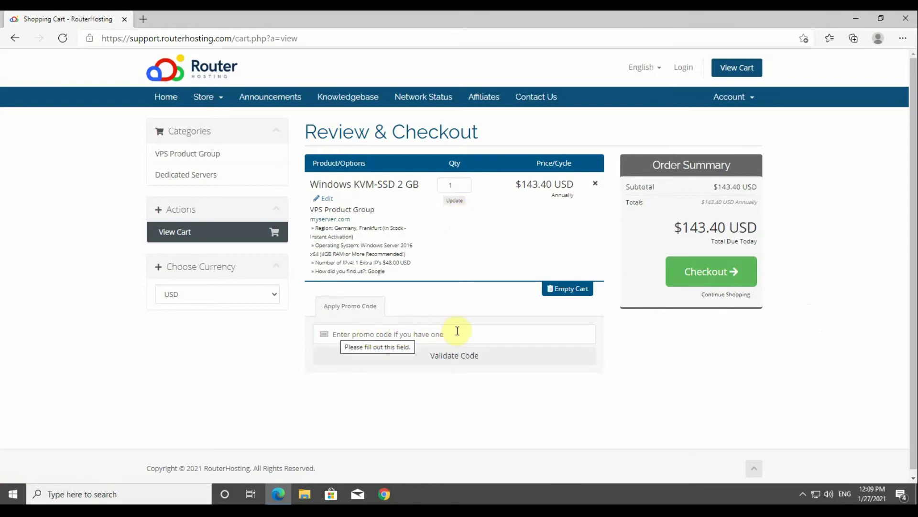
click(738, 277)
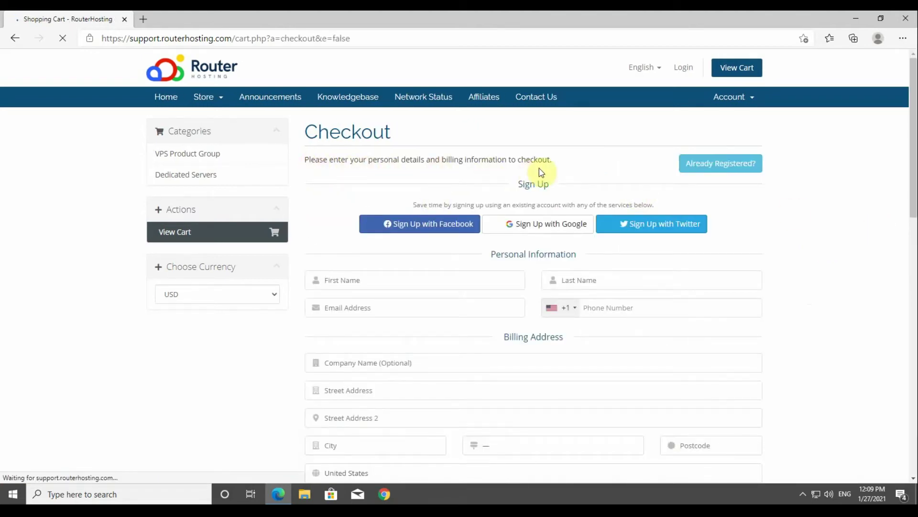
- Enter the first name, last name and saved autofill e-mail address on the checkout form
scroll(818, 219, down, 1)
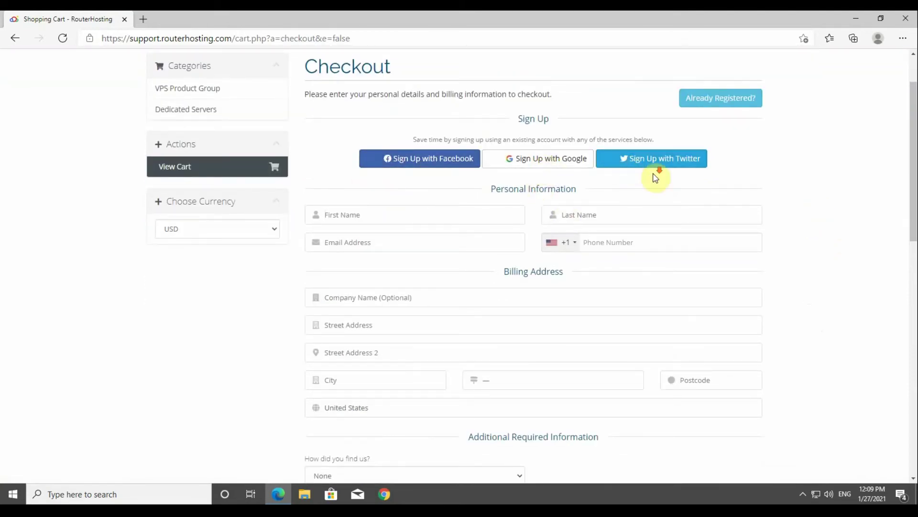
scroll(656, 178, down, 1)
click(412, 143)
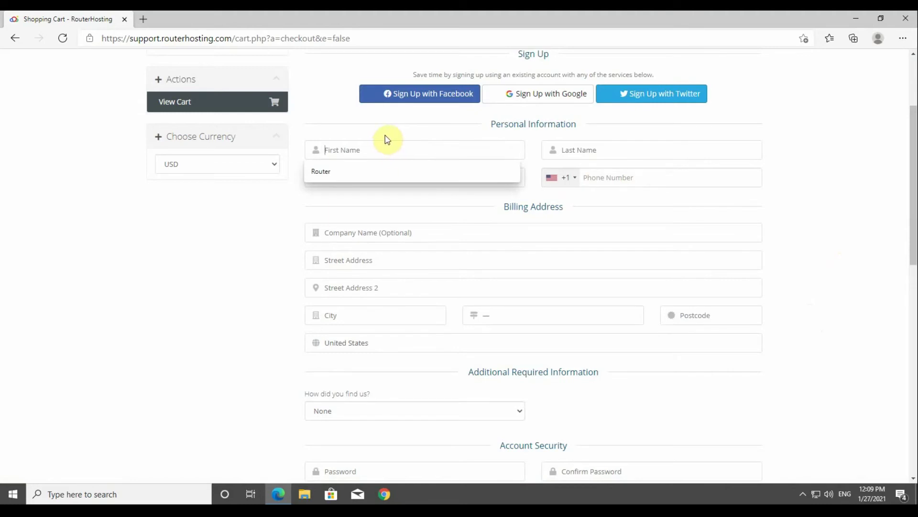
text(my name)
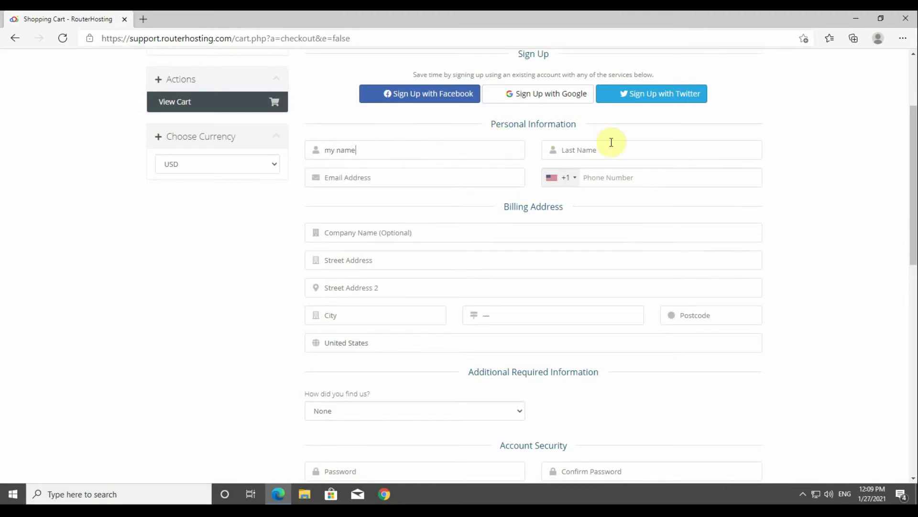
click(607, 150)
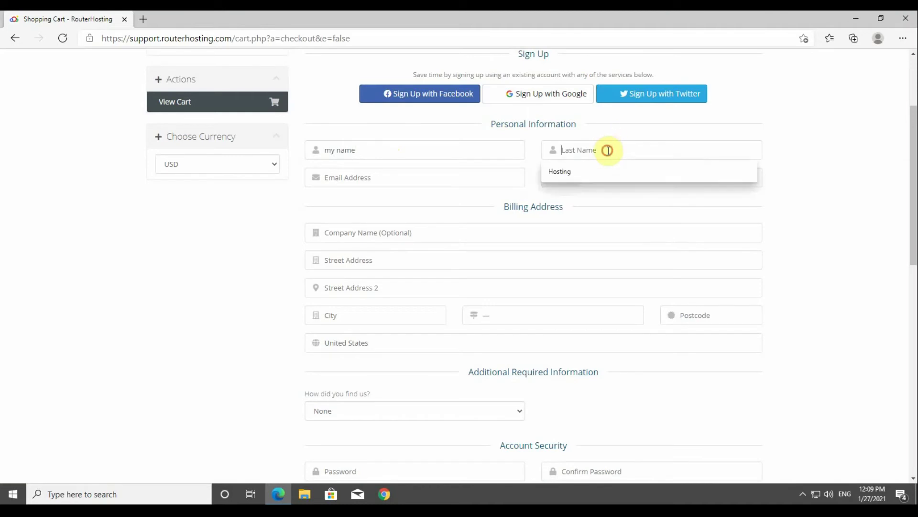
text(my)
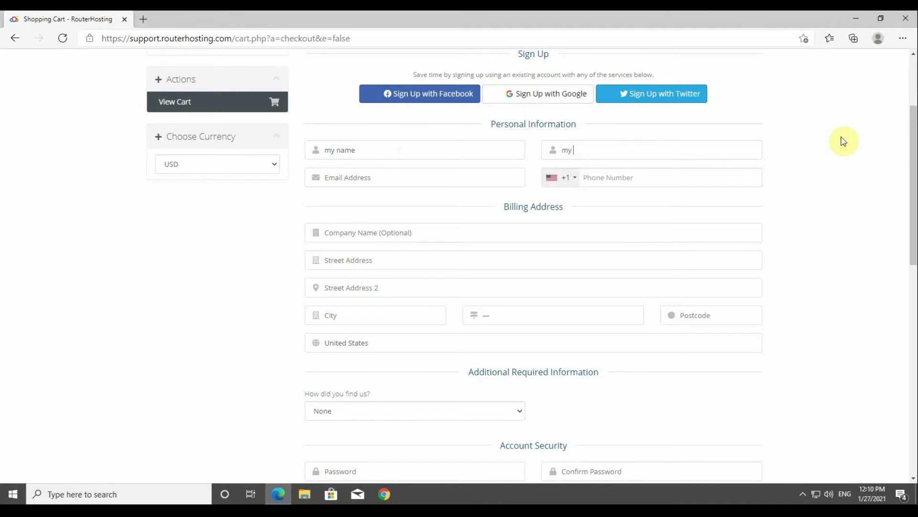
text( last name)
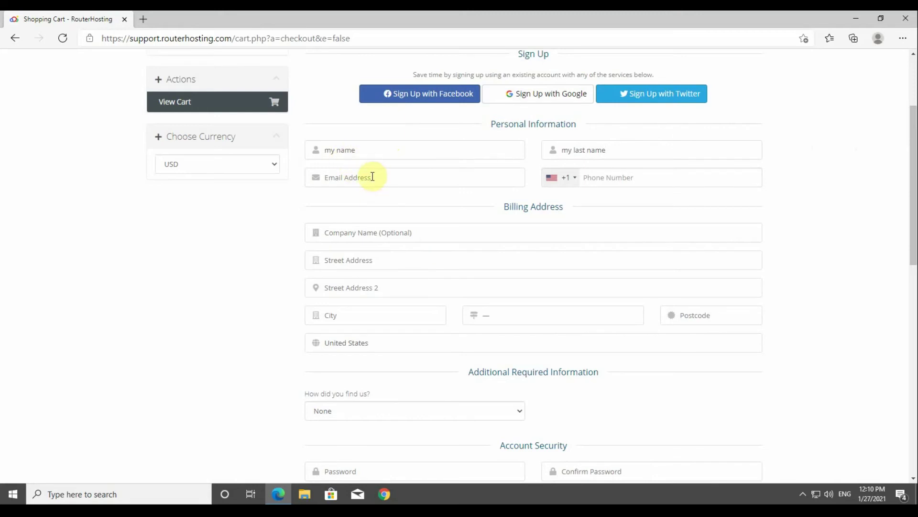
click(373, 176)
click(383, 200)
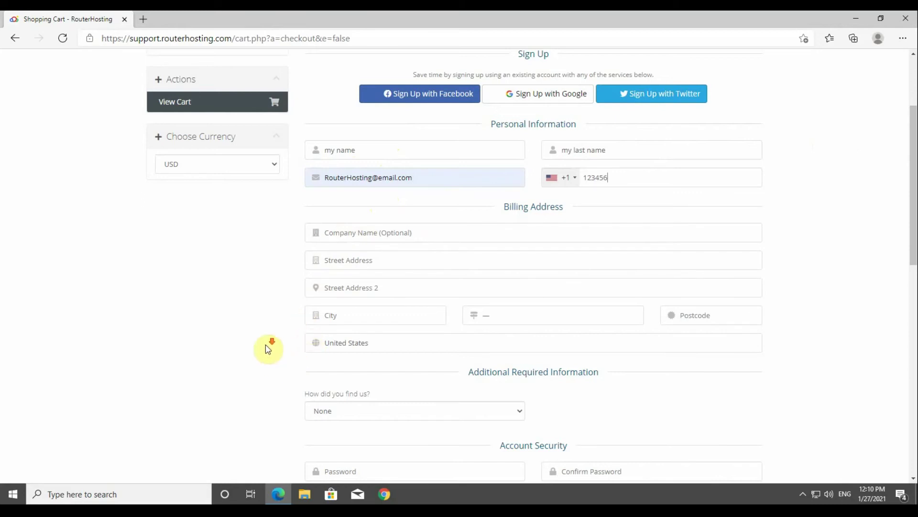
scroll(266, 348, down, 3)
click(408, 132)
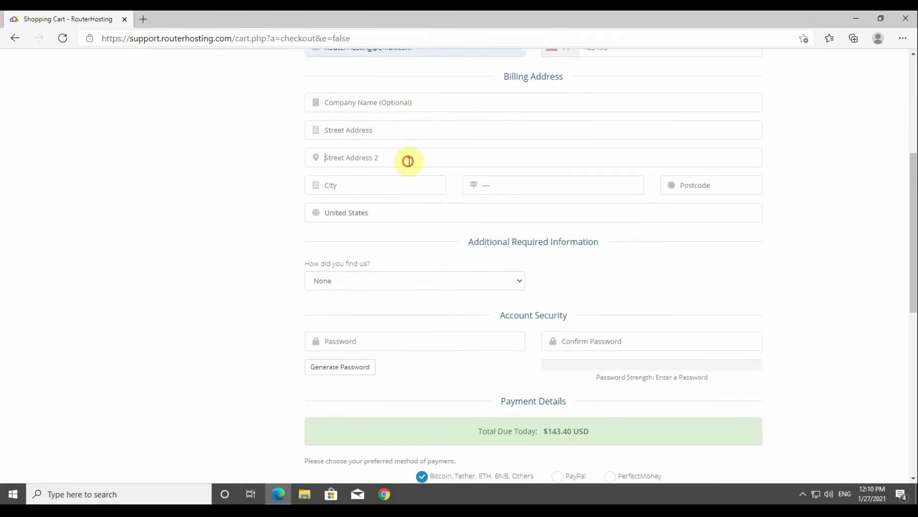
- Leave the address fields blank and answer Google for how you found us
click(243, 223)
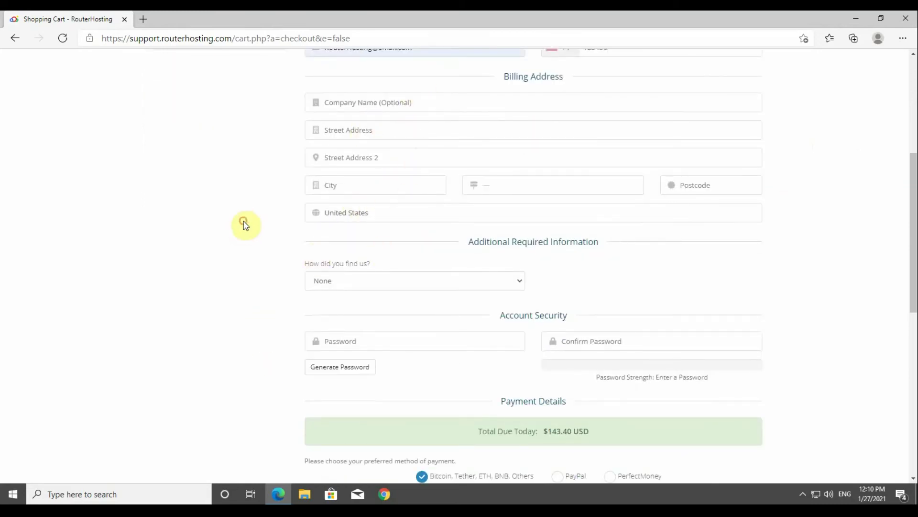
scroll(244, 225, down, 1)
click(519, 220)
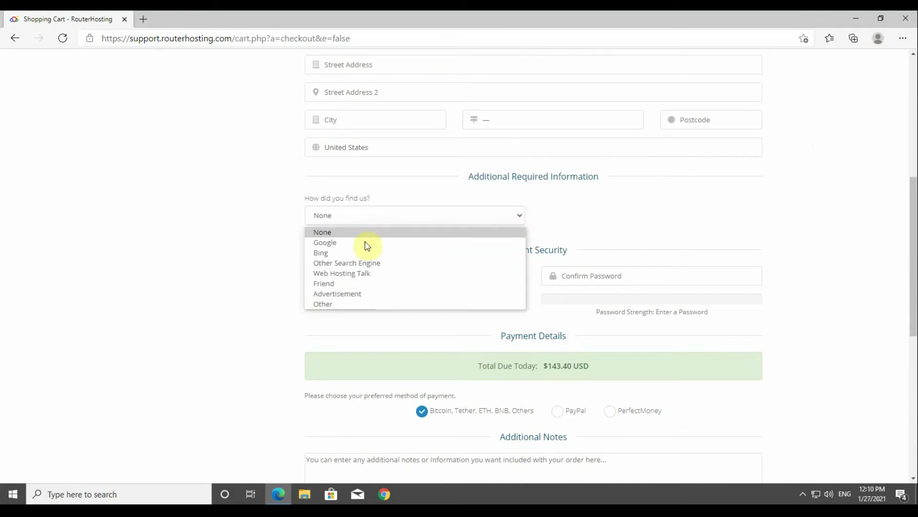
click(351, 243)
scroll(242, 242, down, 2)
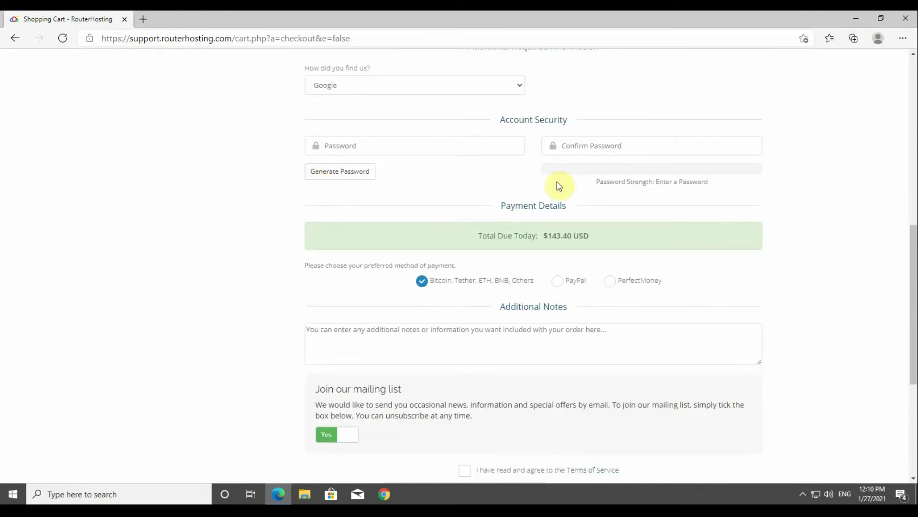
scroll(431, 210, up, 1)
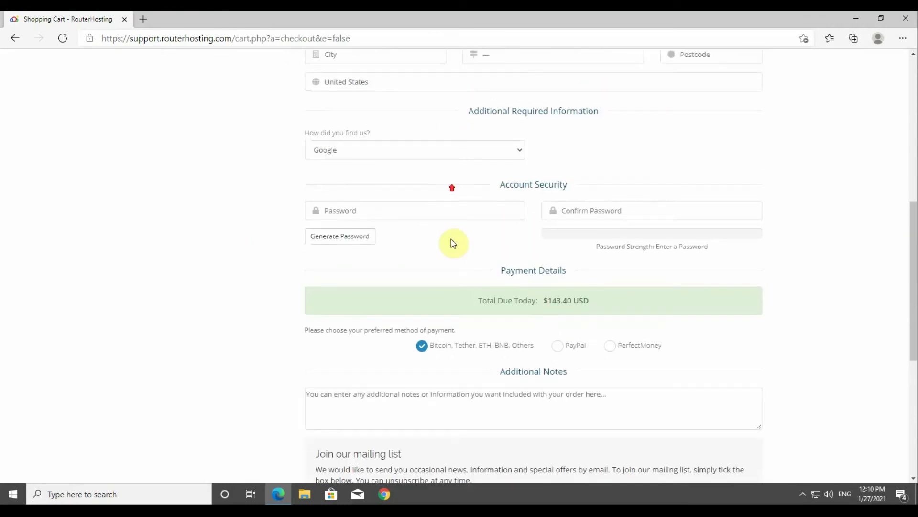
- Skip the password generator and enter the account password, rated 100% Strong
click(334, 245)
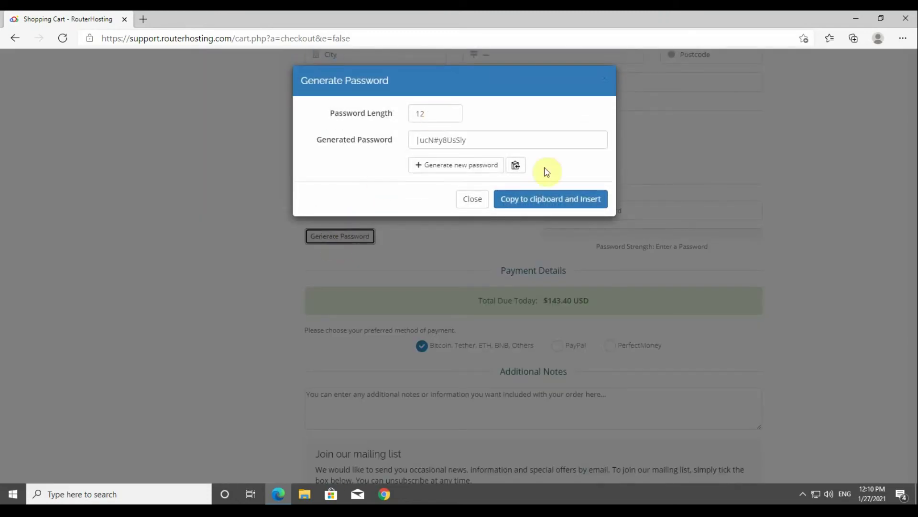
click(469, 204)
click(395, 208)
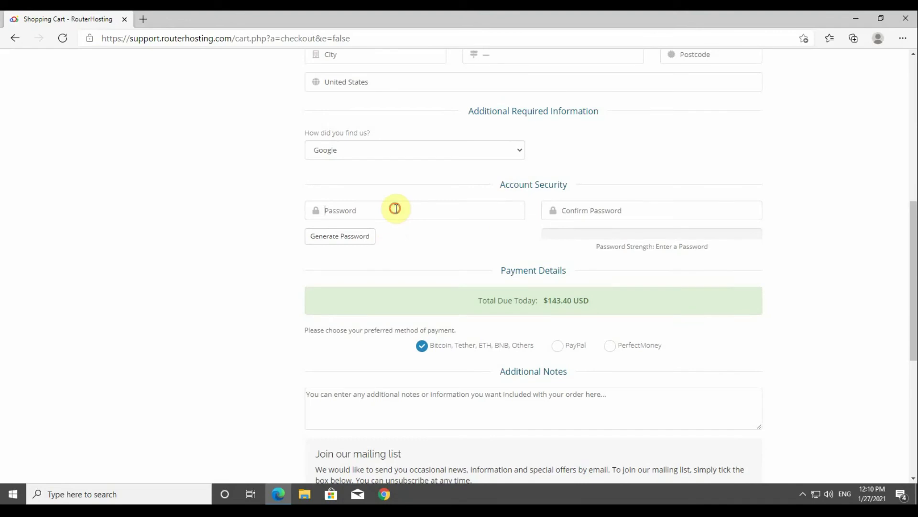
text(••••••)
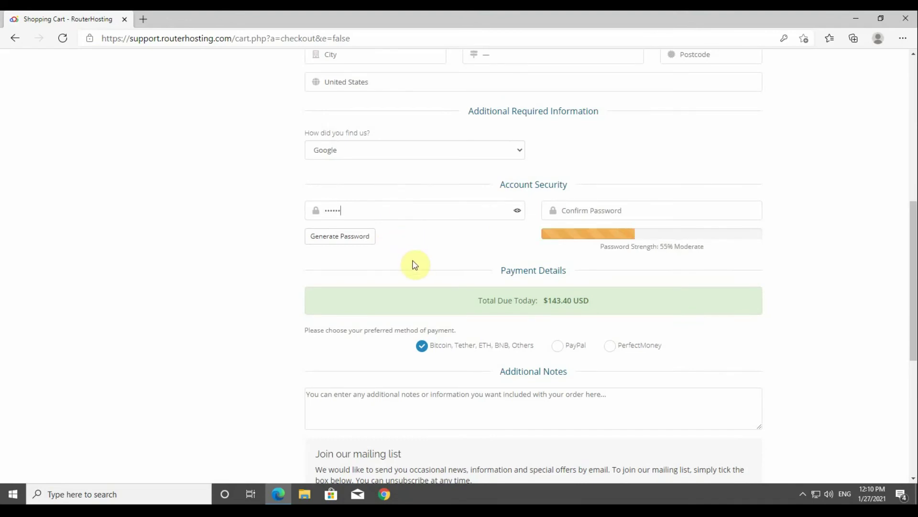
text(••)
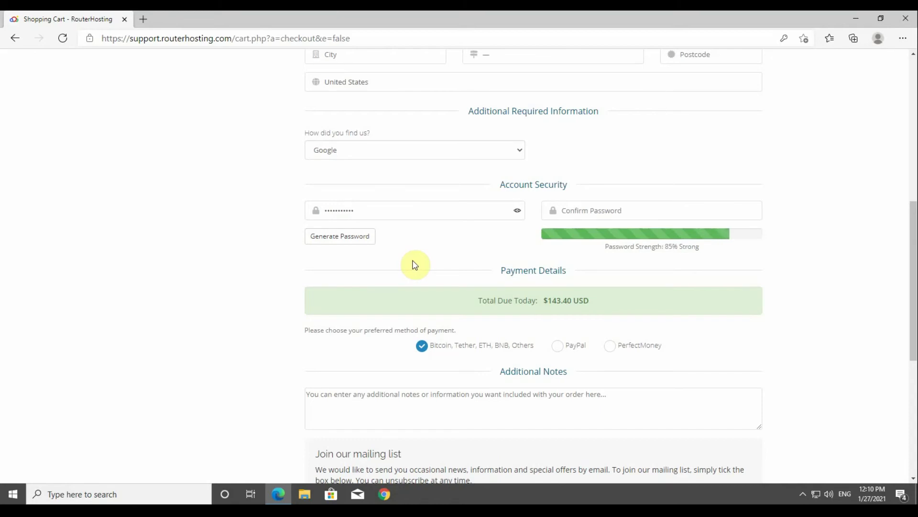
text(•)
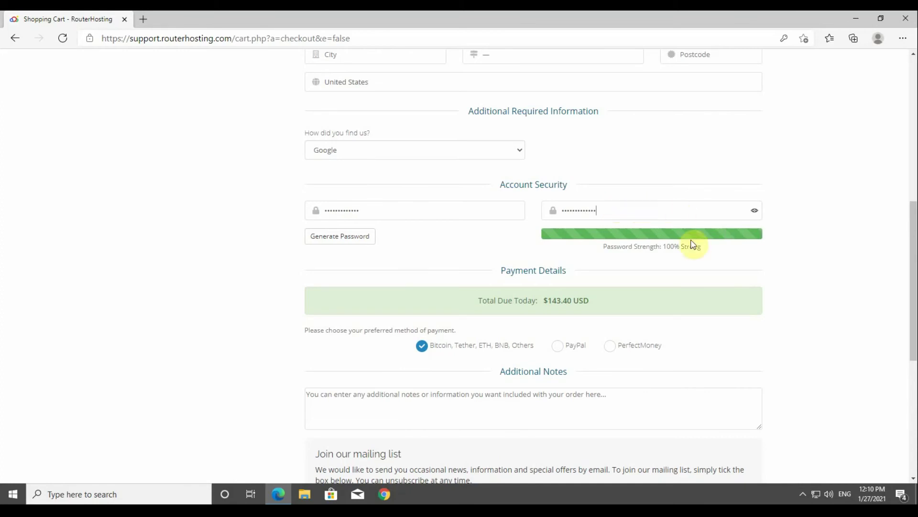
drag(604, 250, 712, 253)
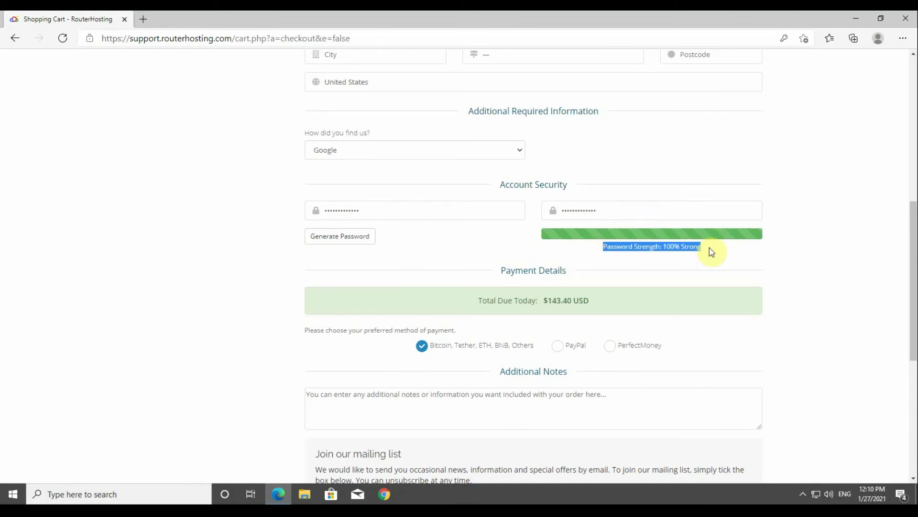
click(811, 260)
scroll(814, 260, down, 3)
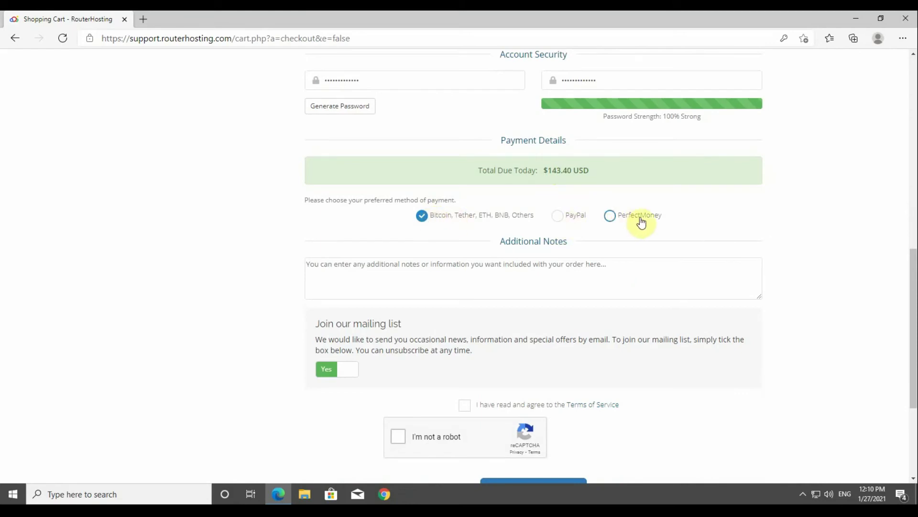
click(574, 218)
click(622, 216)
click(447, 218)
click(636, 216)
click(466, 219)
click(575, 218)
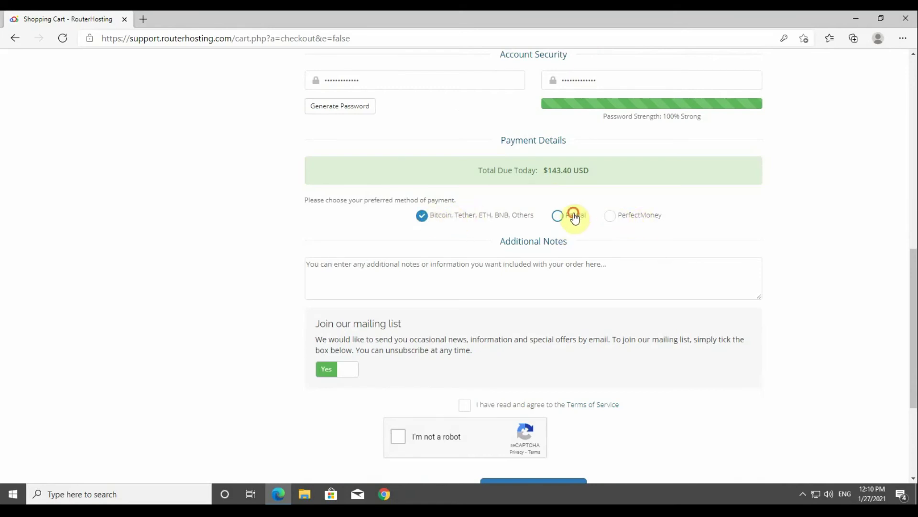
click(636, 218)
click(433, 220)
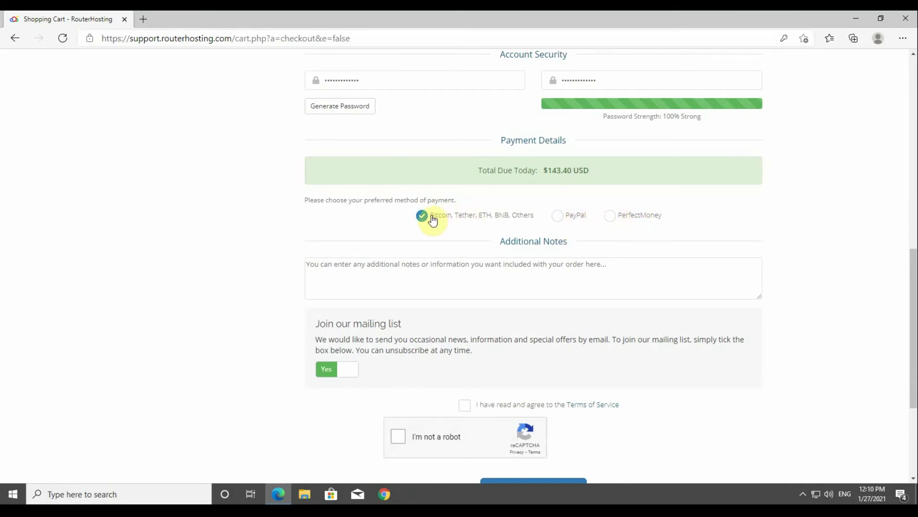
click(574, 215)
click(637, 218)
click(433, 219)
click(573, 215)
click(574, 215)
click(639, 219)
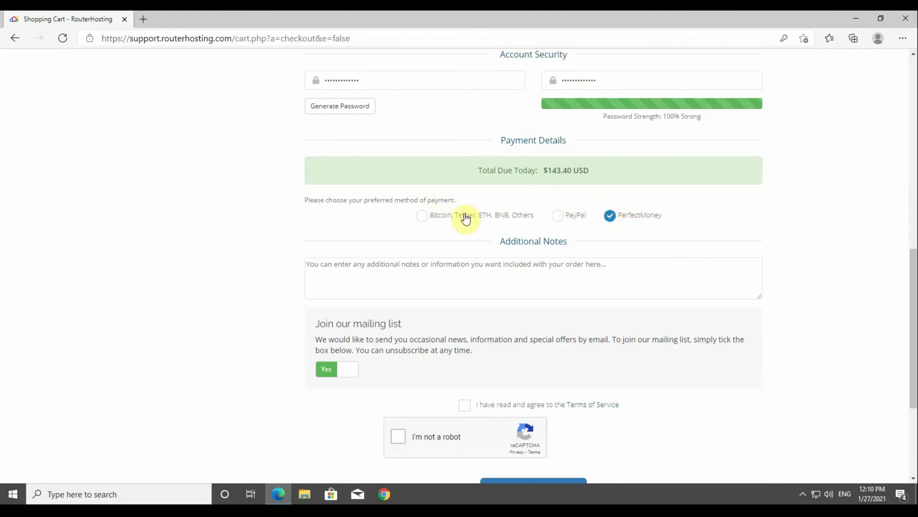
click(464, 217)
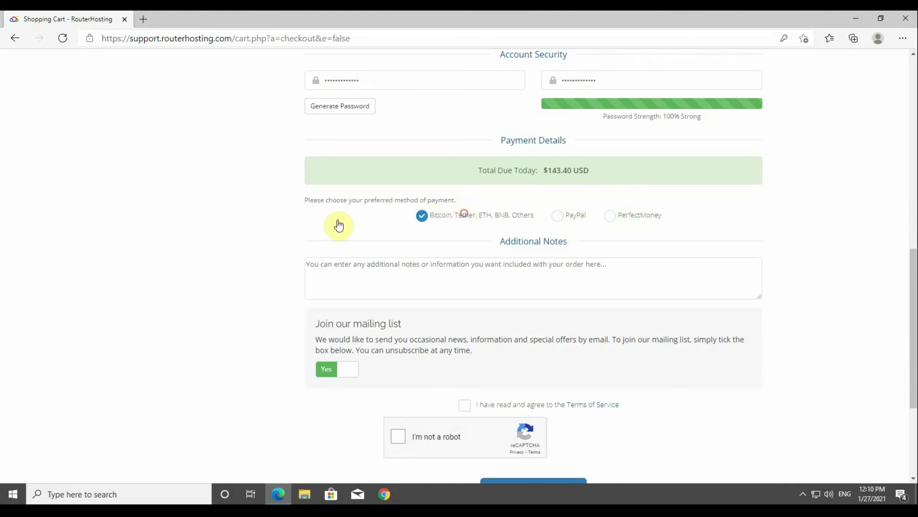
scroll(285, 227, down, 2)
- Accept the Terms of Service, tick the reCAPTCHA box and complete the order
scroll(286, 226, down, 2)
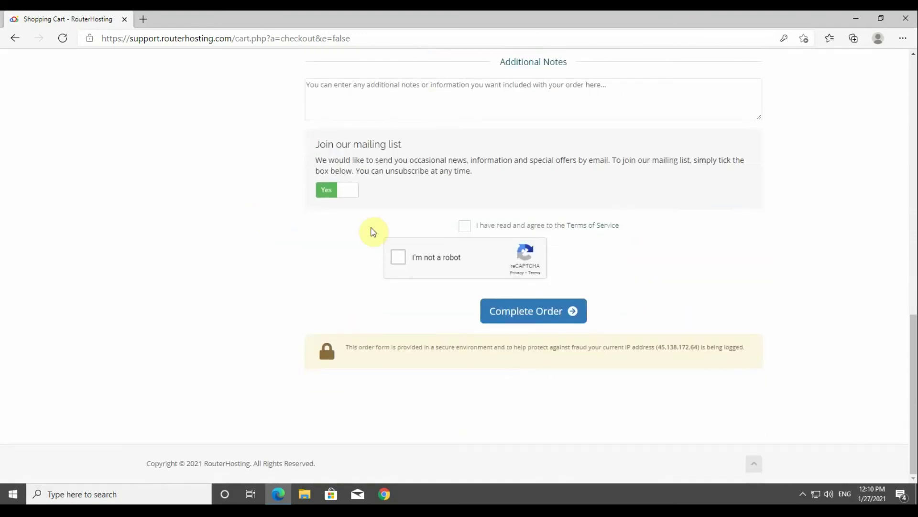
click(465, 226)
click(398, 257)
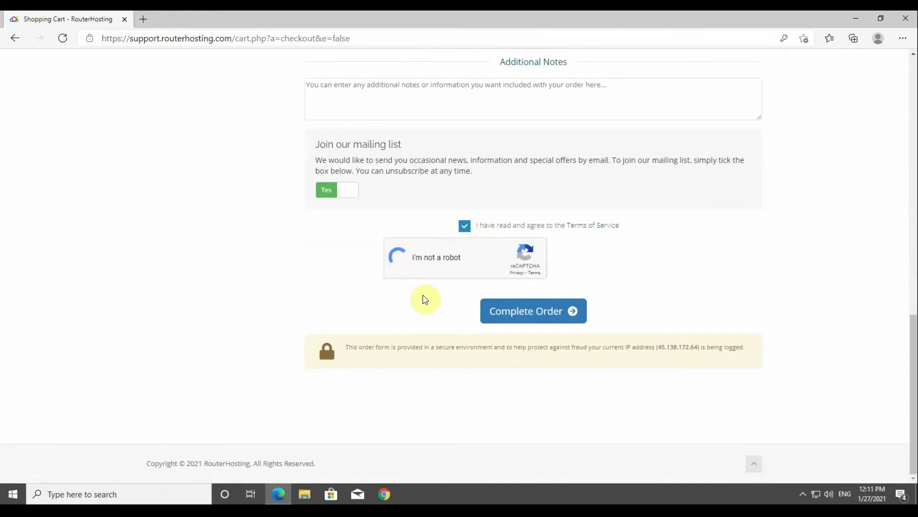
click(537, 314)
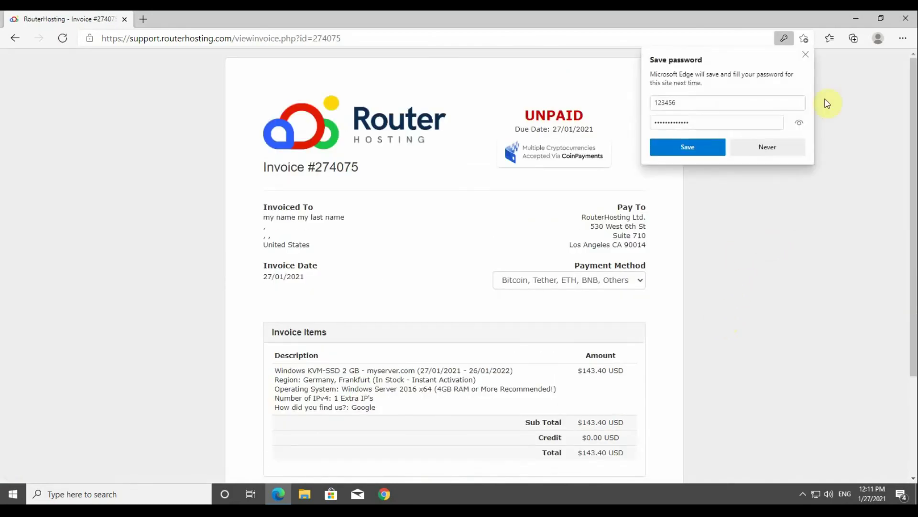
- Dismiss Edge's save-password prompt and scroll through the unpaid $143.40 USD invoice
click(806, 56)
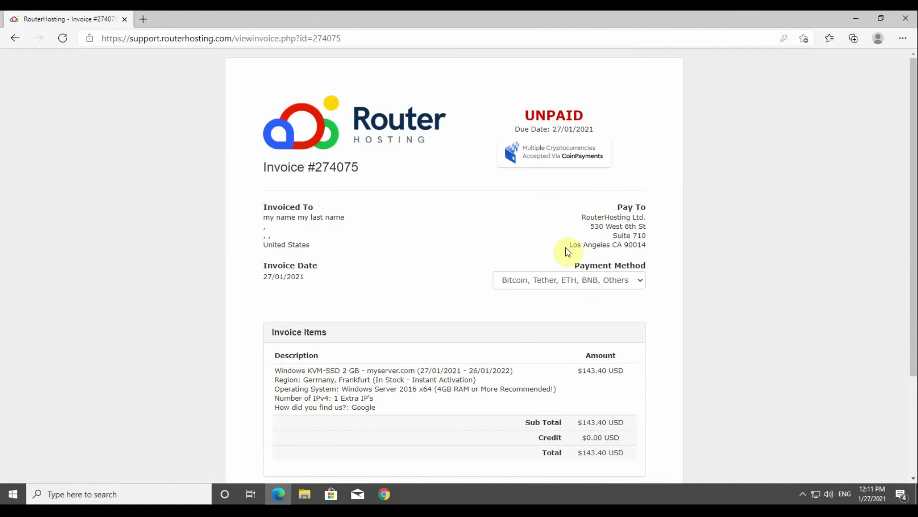
scroll(755, 205, down, 3)
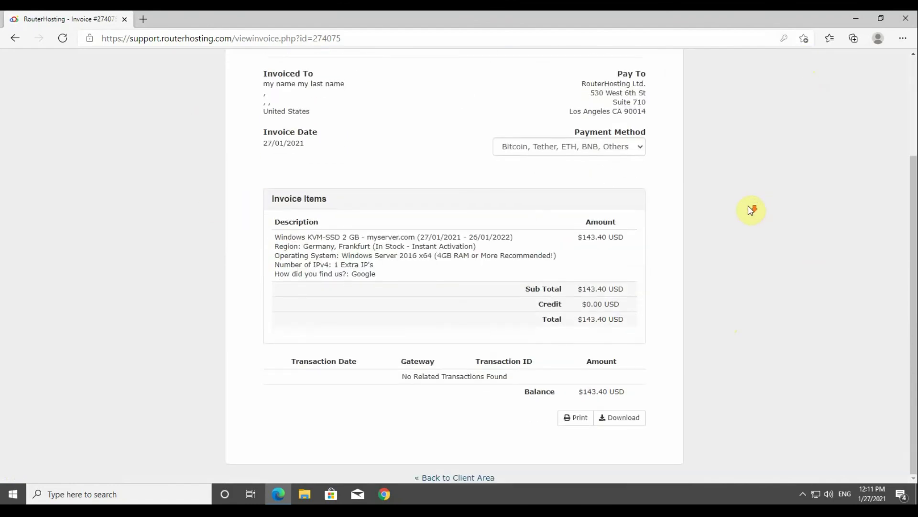
scroll(745, 225, up, 3)
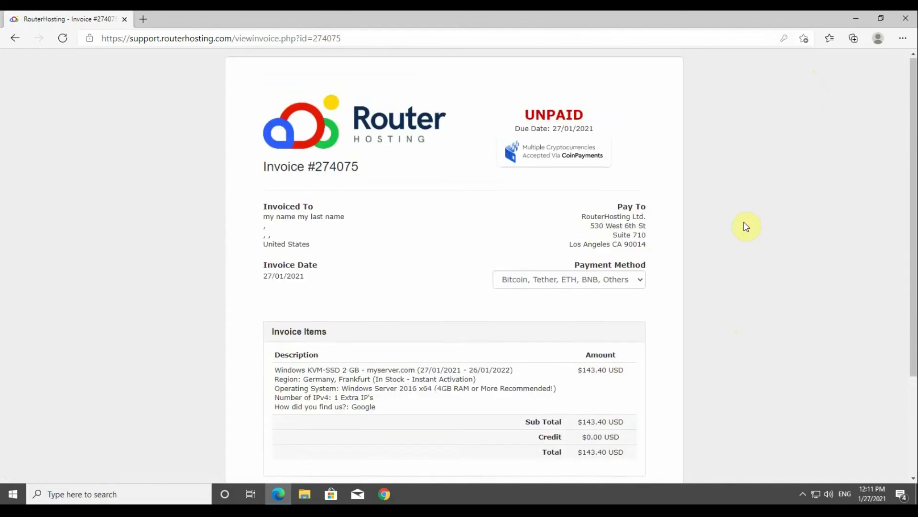